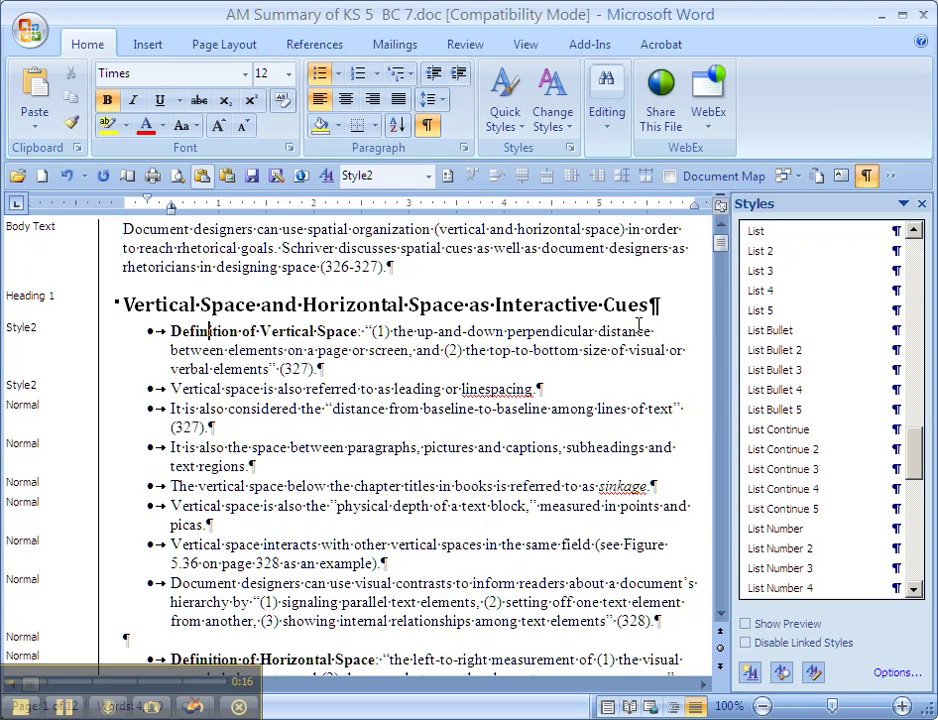
- Examine the paragraph styles applied to the title lines, byline, introductory paragraph and first heading
{"action": "scroll", "coordinate": [235, 220], "scroll_direction": "up", "scroll_amount": 2}
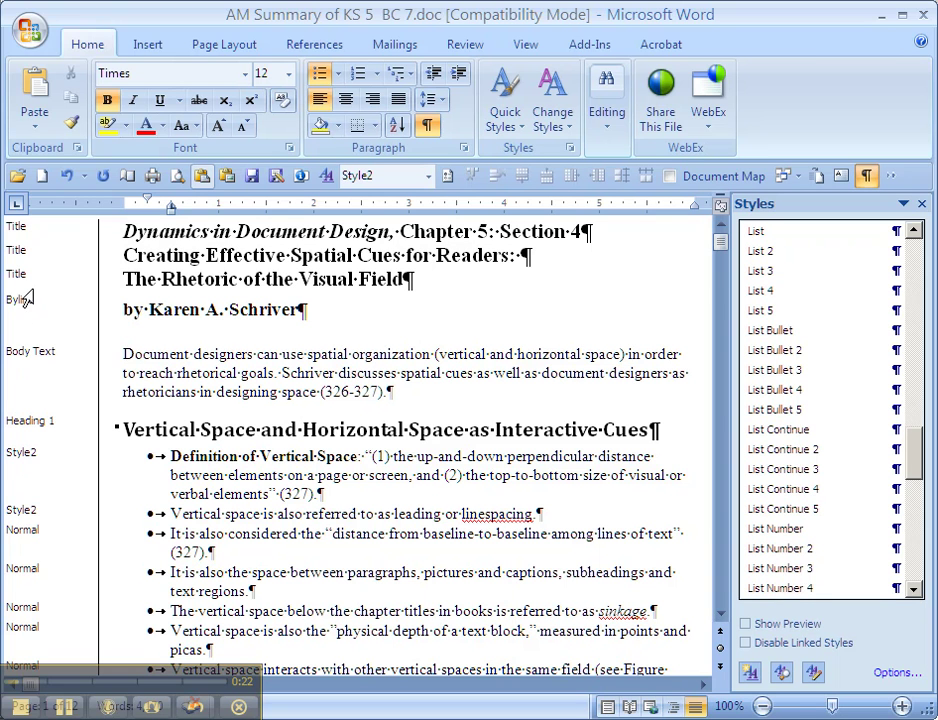
{"action": "left_click", "coordinate": [126, 310]}
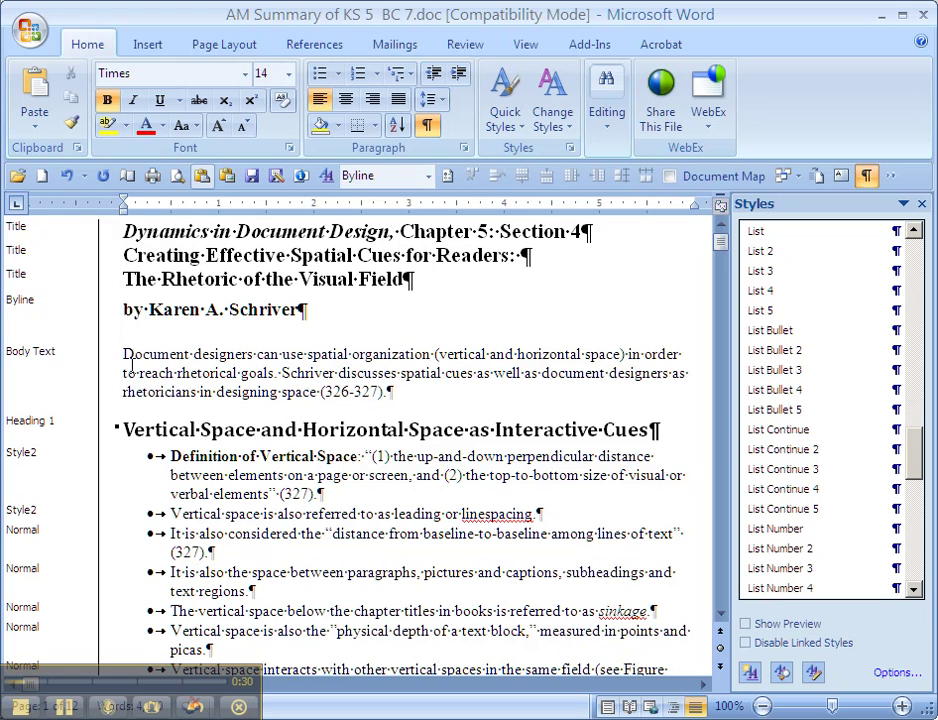
{"action": "left_click_drag", "start_coordinate": [124, 308], "coordinate": [300, 306]}
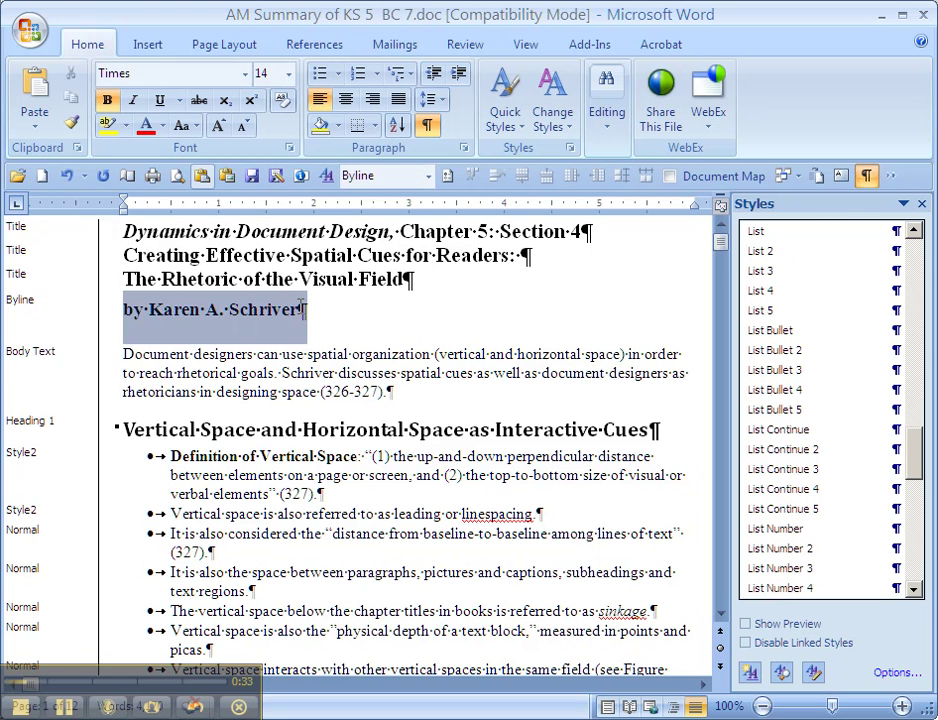
{"action": "left_click", "coordinate": [171, 280]}
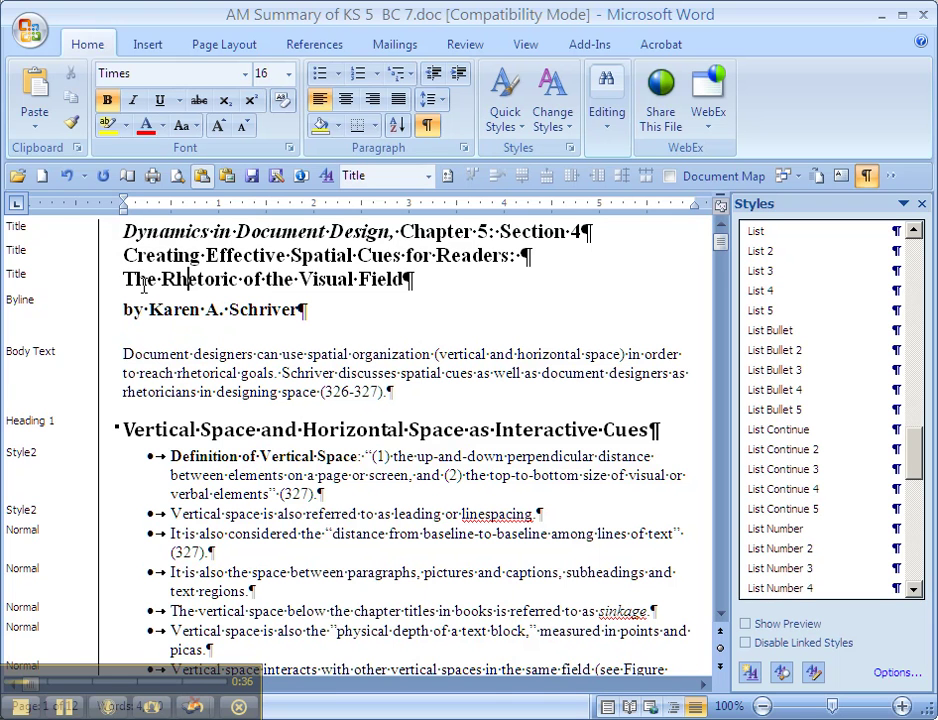
{"action": "left_click_drag", "start_coordinate": [123, 279], "coordinate": [440, 283]}
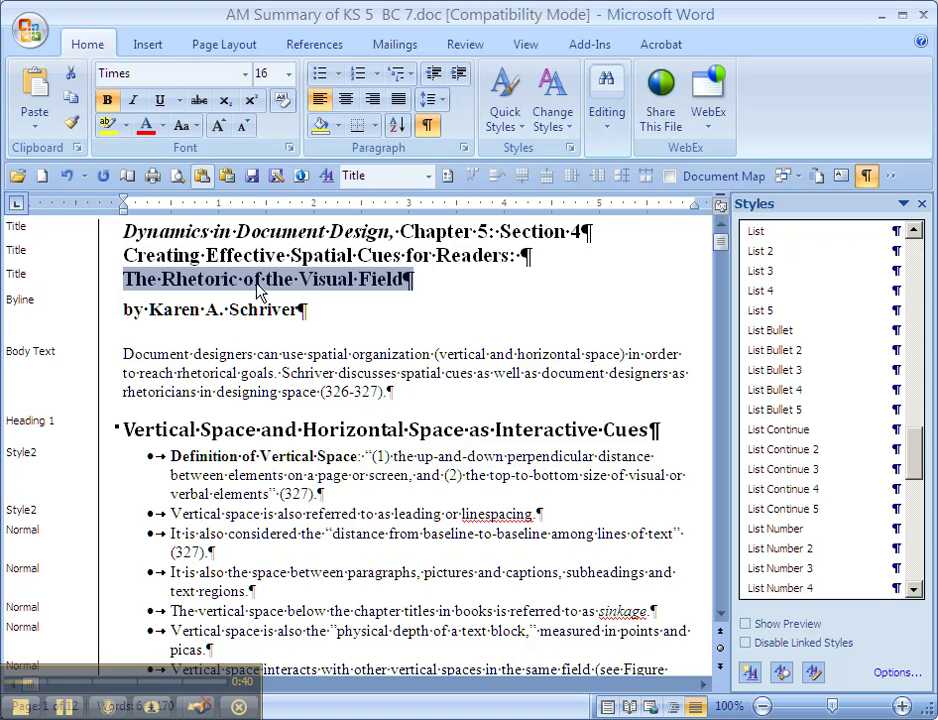
{"action": "left_click", "coordinate": [268, 311]}
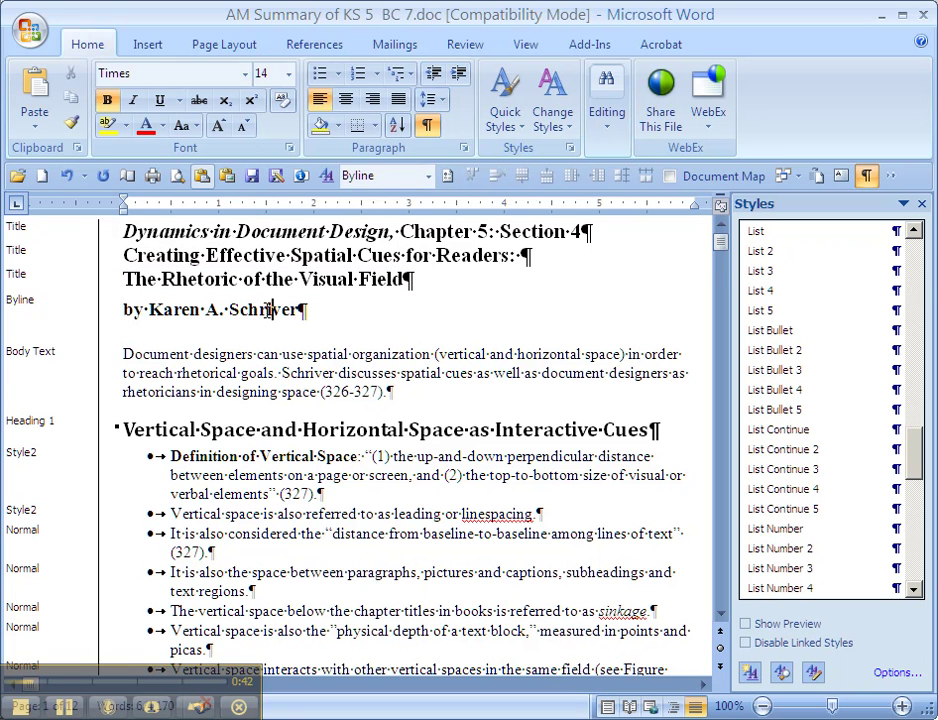
{"action": "left_click", "coordinate": [123, 354]}
{"action": "key", "text": "Up"}
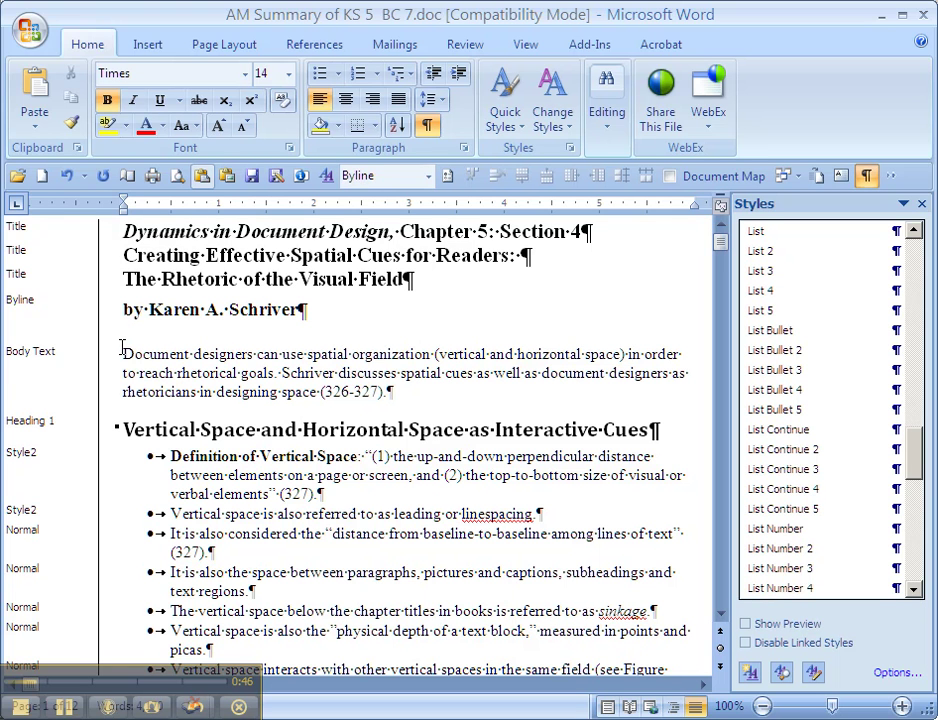
{"action": "key", "text": "Down"}
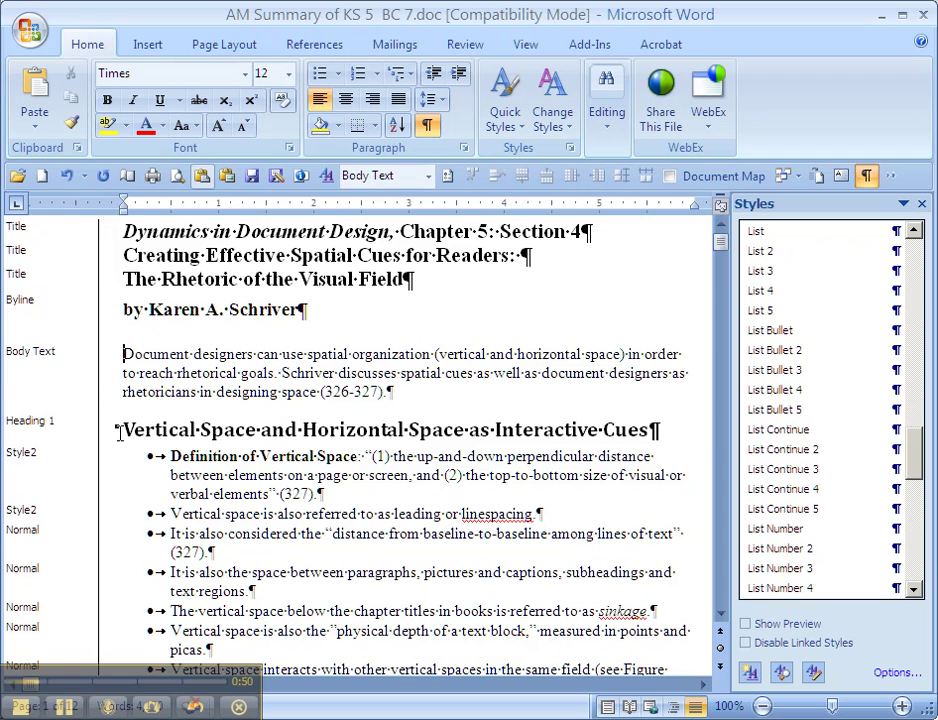
{"action": "scroll", "coordinate": [205, 366], "scroll_direction": "down", "scroll_amount": 2}
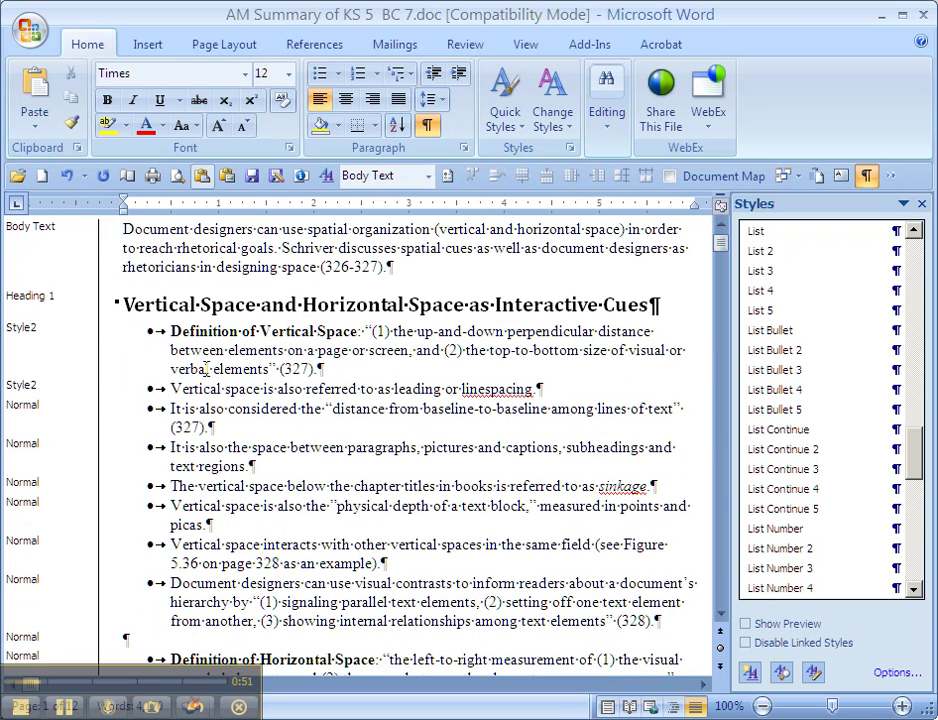
{"action": "left_click", "coordinate": [125, 304]}
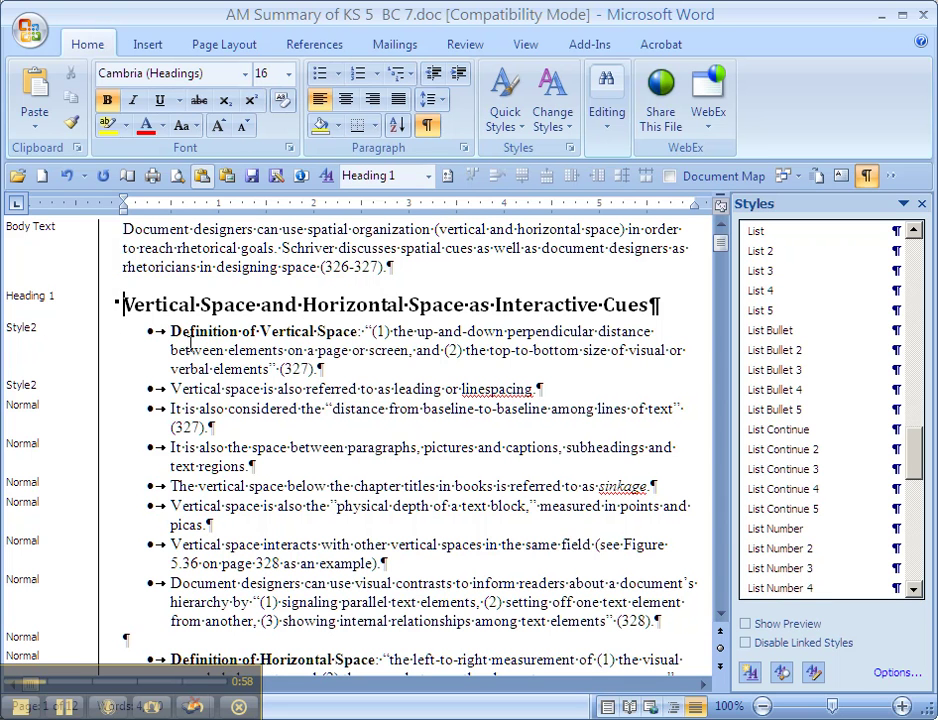
- Update the List Bullet style to match the formatting of the "Definition of Vertical Space" bullet
{"action": "left_click_drag", "start_coordinate": [168, 331], "coordinate": [335, 371]}
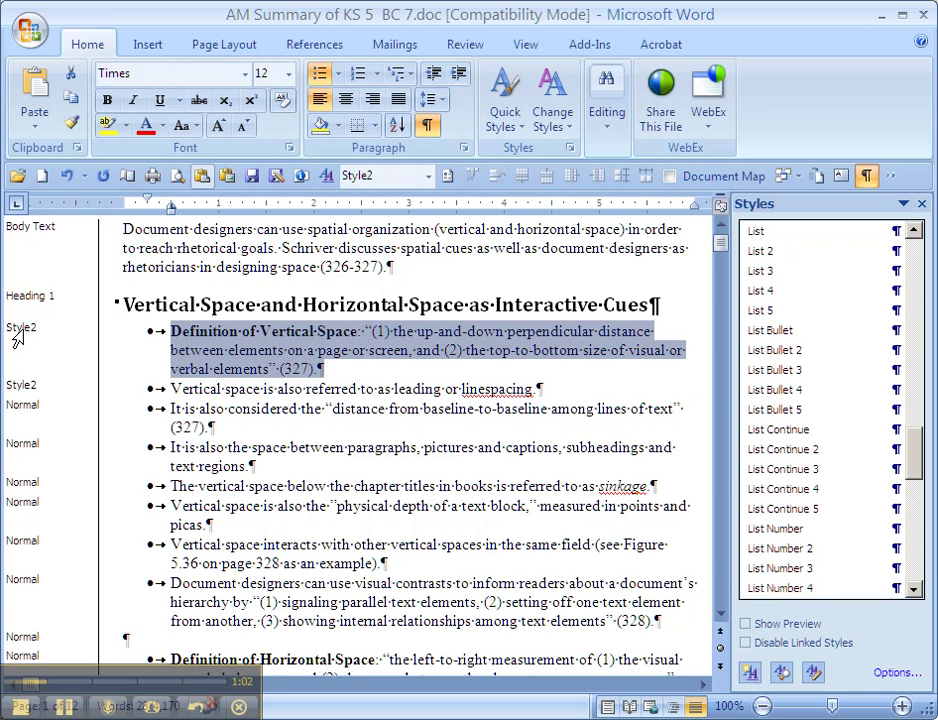
{"action": "right_click", "coordinate": [773, 335]}
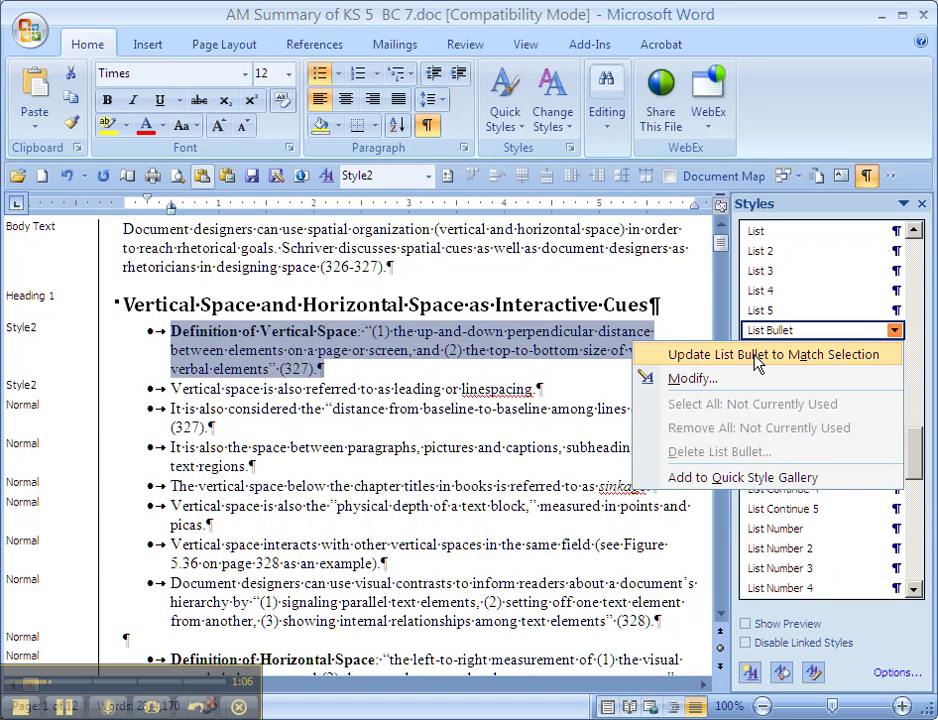
{"action": "left_click", "coordinate": [757, 355]}
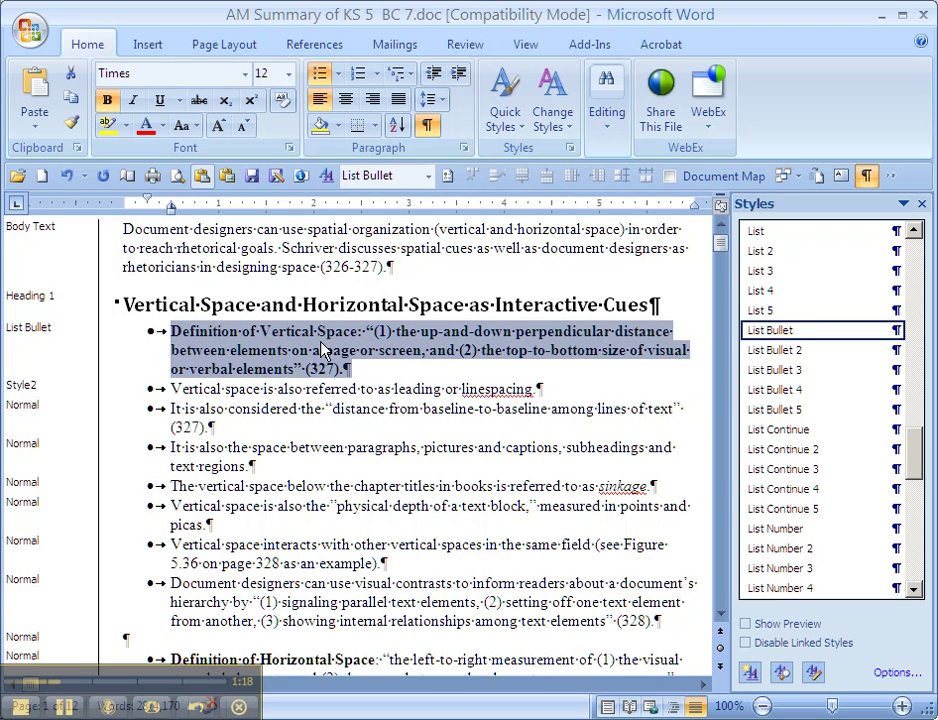
- Modify the List Bullet style so that its font is not bold
{"action": "right_click", "coordinate": [780, 331]}
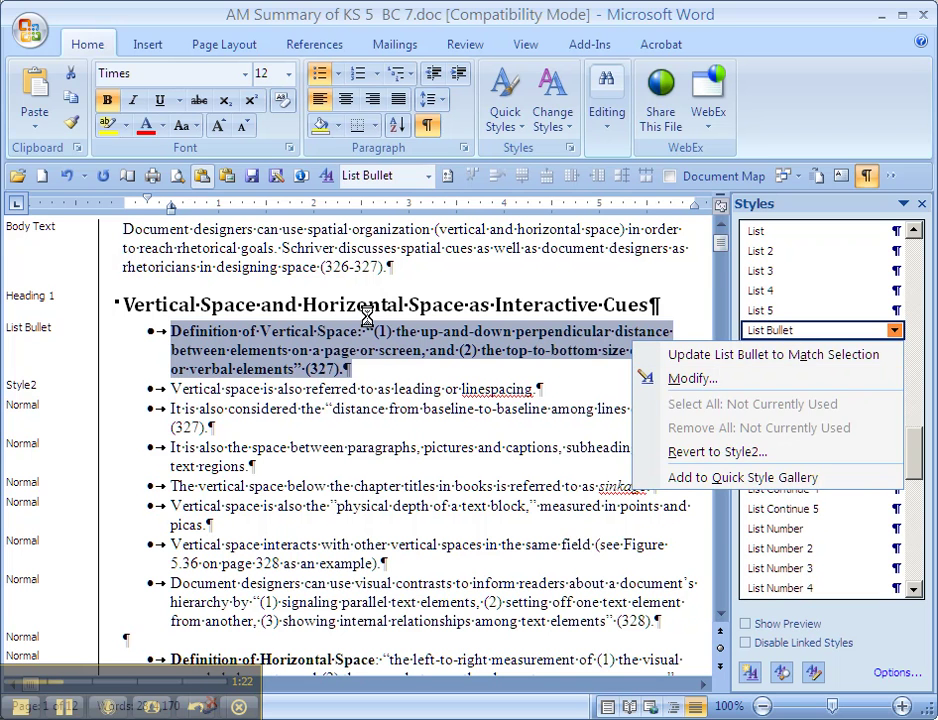
{"action": "left_click", "coordinate": [729, 377]}
{"action": "left_click", "coordinate": [651, 263]}
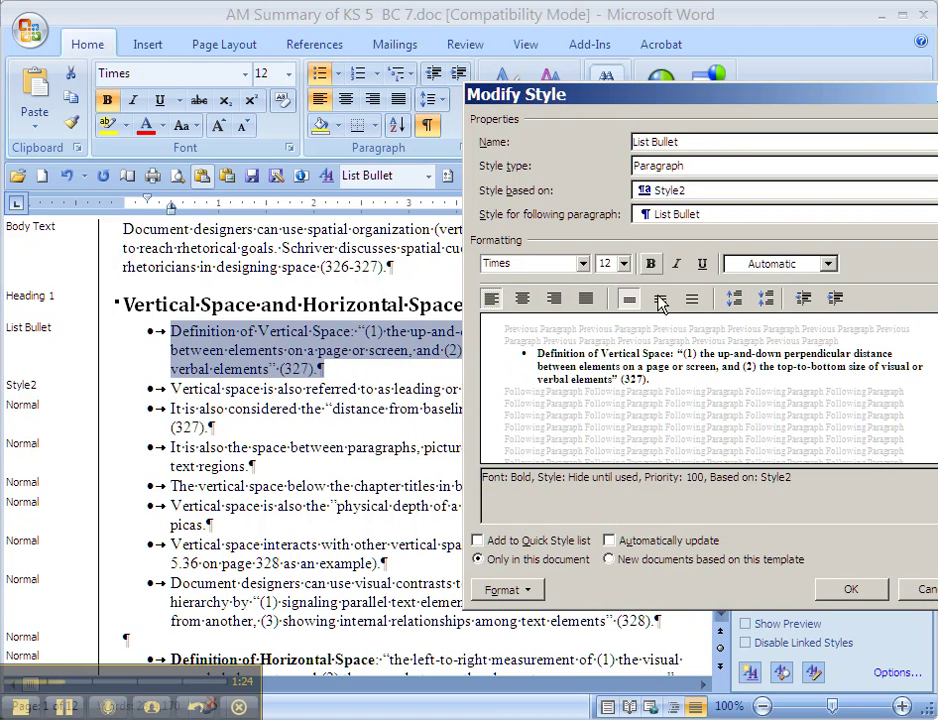
{"action": "left_click", "coordinate": [848, 590]}
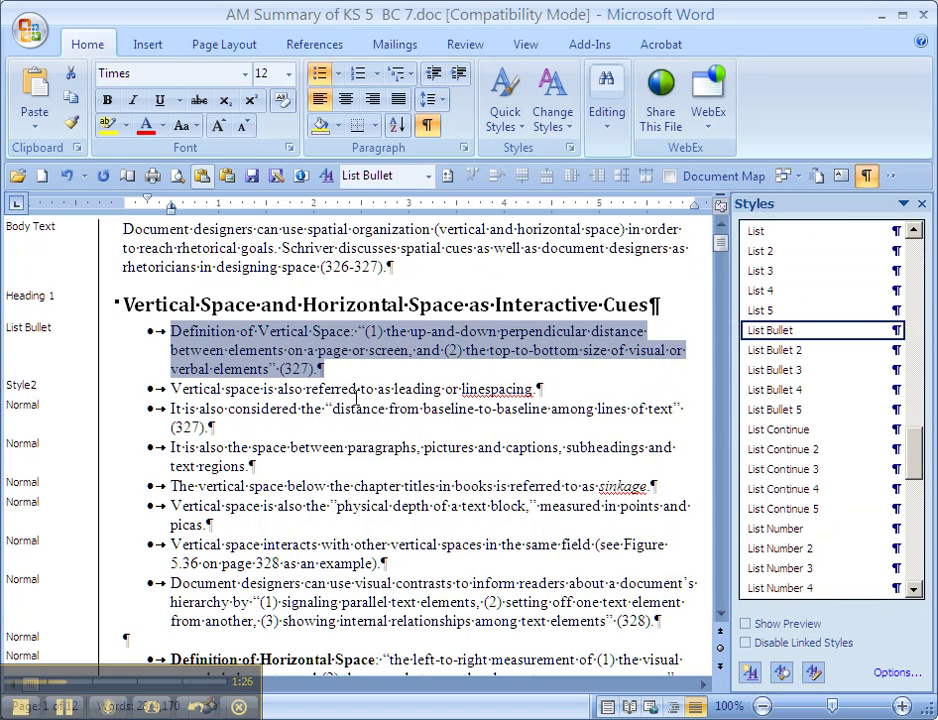
- Apply the List Bullet style to the remaining vertical space bullets, from "Vertical space is also referred to" through "Document designers can use visual contrasts"
{"action": "left_click", "coordinate": [219, 388]}
{"action": "left_click", "coordinate": [171, 331]}
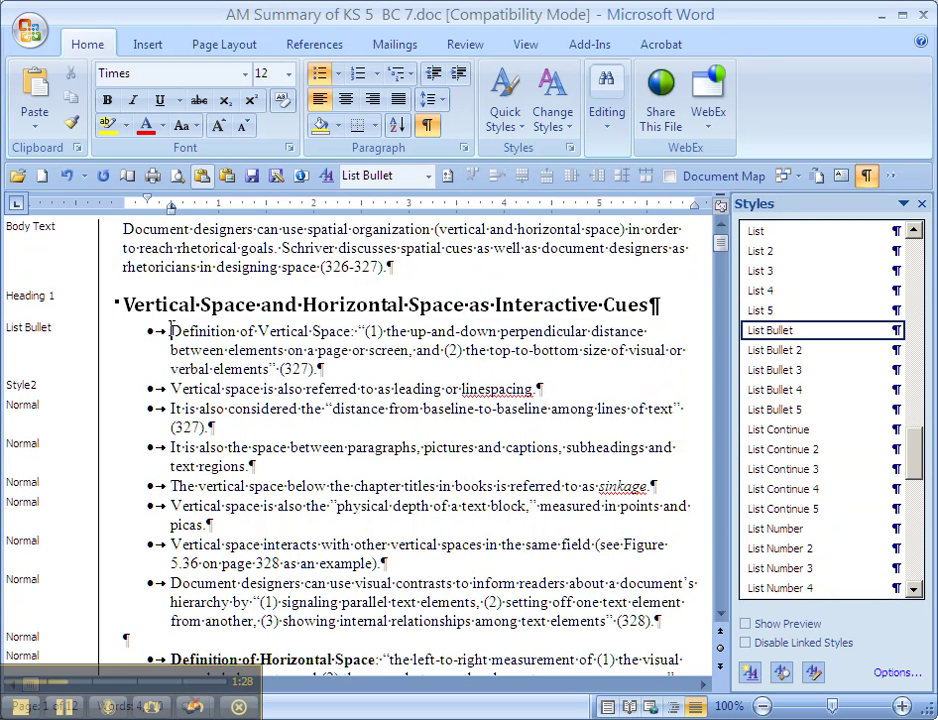
{"action": "left_click_drag", "start_coordinate": [169, 388], "coordinate": [662, 621]}
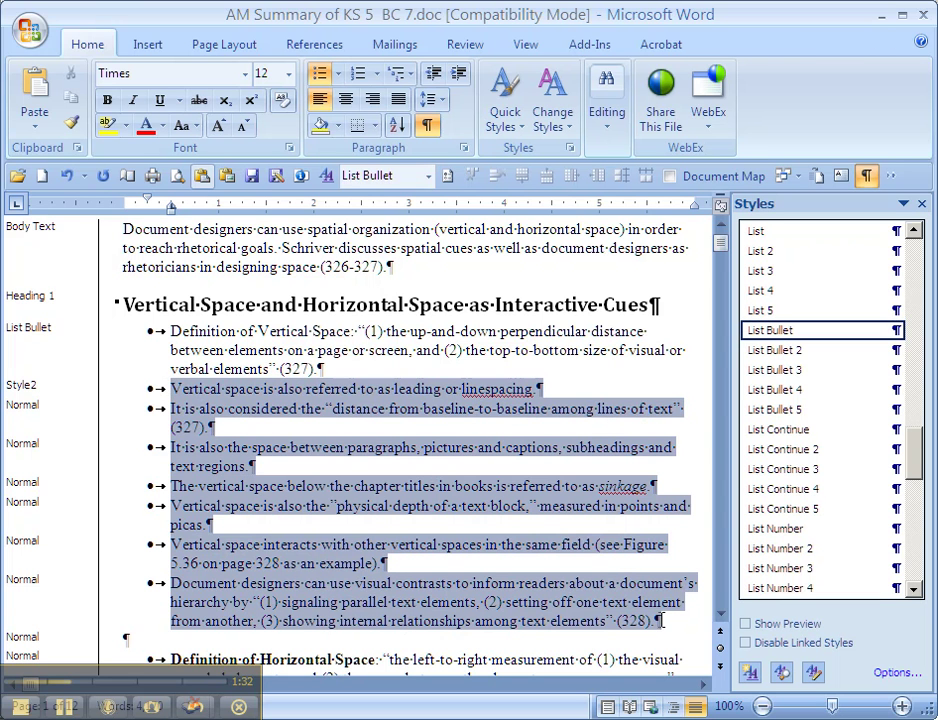
{"action": "left_click", "coordinate": [790, 330]}
{"action": "left_click", "coordinate": [352, 410]}
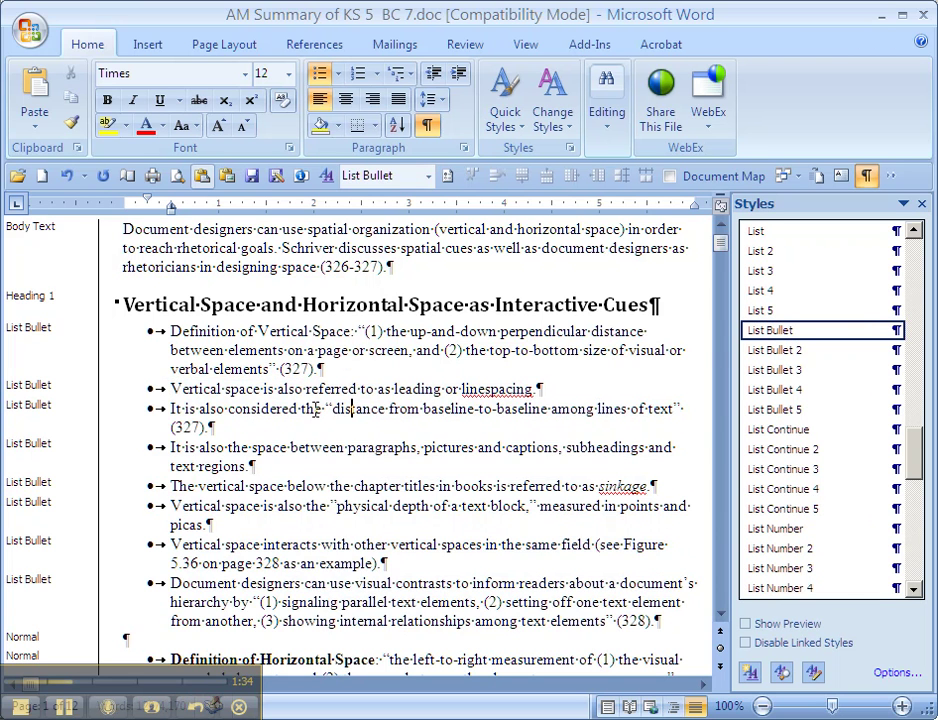
- Check the styles of the vertical space bullets and of the horizontal space bullets and sub-bullets that follow
{"action": "scroll", "coordinate": [150, 500], "scroll_direction": "down", "scroll_amount": 4}
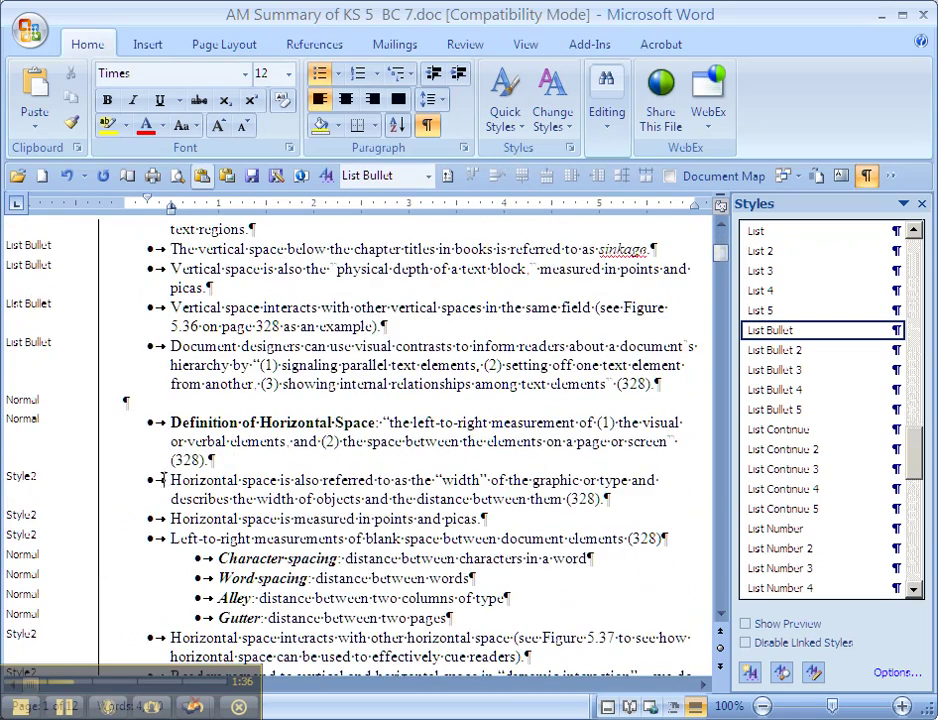
{"action": "scroll", "coordinate": [69, 418], "scroll_direction": "down", "scroll_amount": 4}
{"action": "scroll", "coordinate": [60, 425], "scroll_direction": "up", "scroll_amount": 4}
{"action": "scroll", "coordinate": [110, 412], "scroll_direction": "up", "scroll_amount": 2}
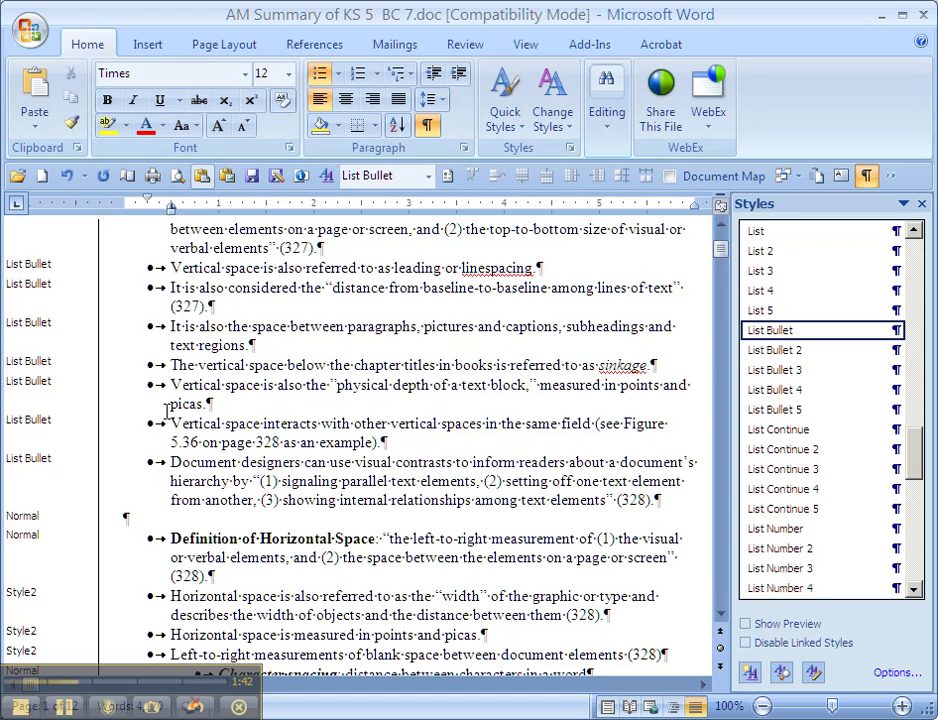
{"action": "scroll", "coordinate": [200, 430], "scroll_direction": "down", "scroll_amount": 4}
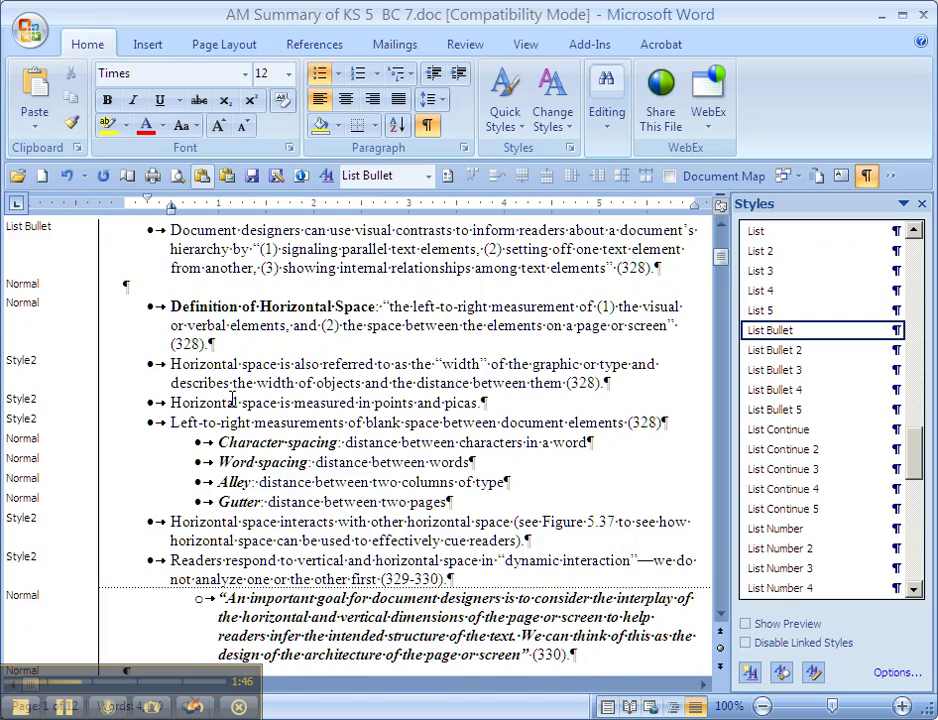
{"action": "scroll", "coordinate": [222, 406], "scroll_direction": "up", "scroll_amount": 4}
{"action": "scroll", "coordinate": [222, 406], "scroll_direction": "up", "scroll_amount": 2}
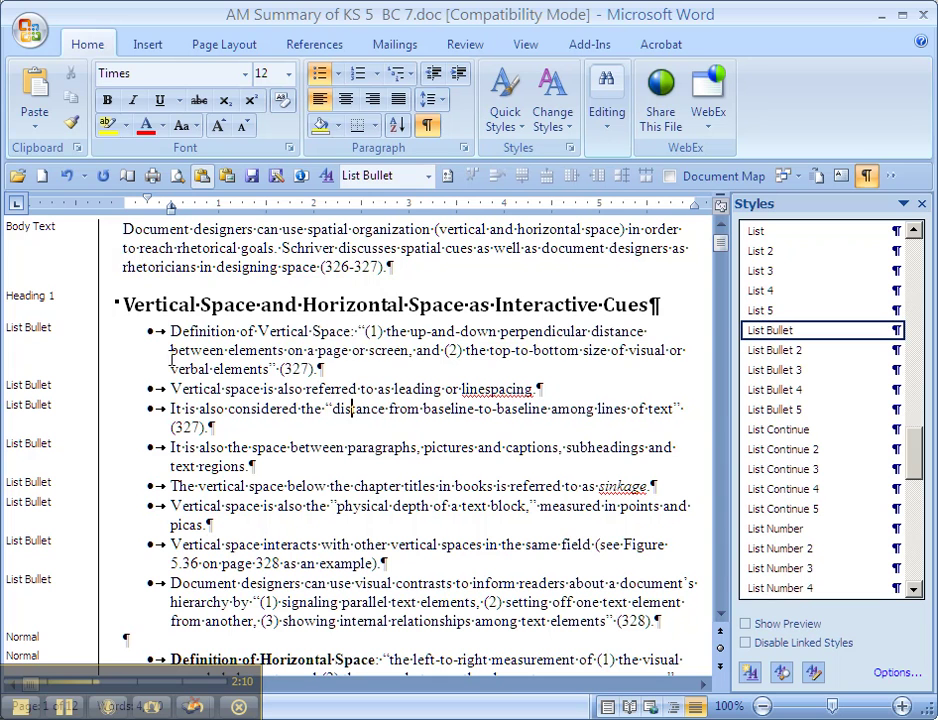
- Open the shortcut key settings for the List Bullet style with the "Definition of Vertical Space" bullet selected
{"action": "left_click_drag", "start_coordinate": [170, 331], "coordinate": [336, 369]}
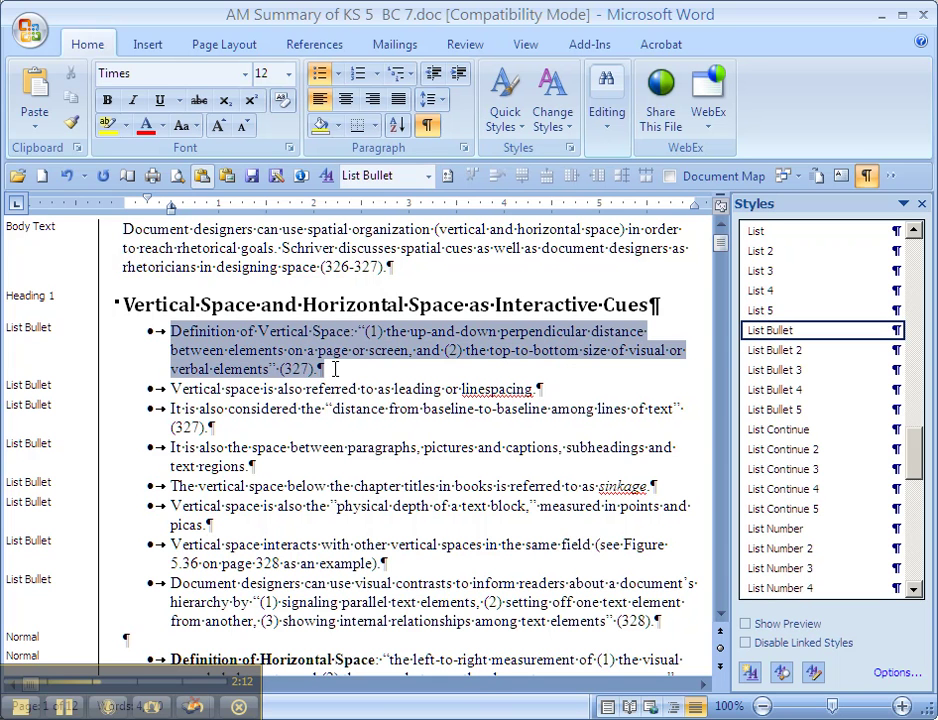
{"action": "right_click", "coordinate": [770, 328]}
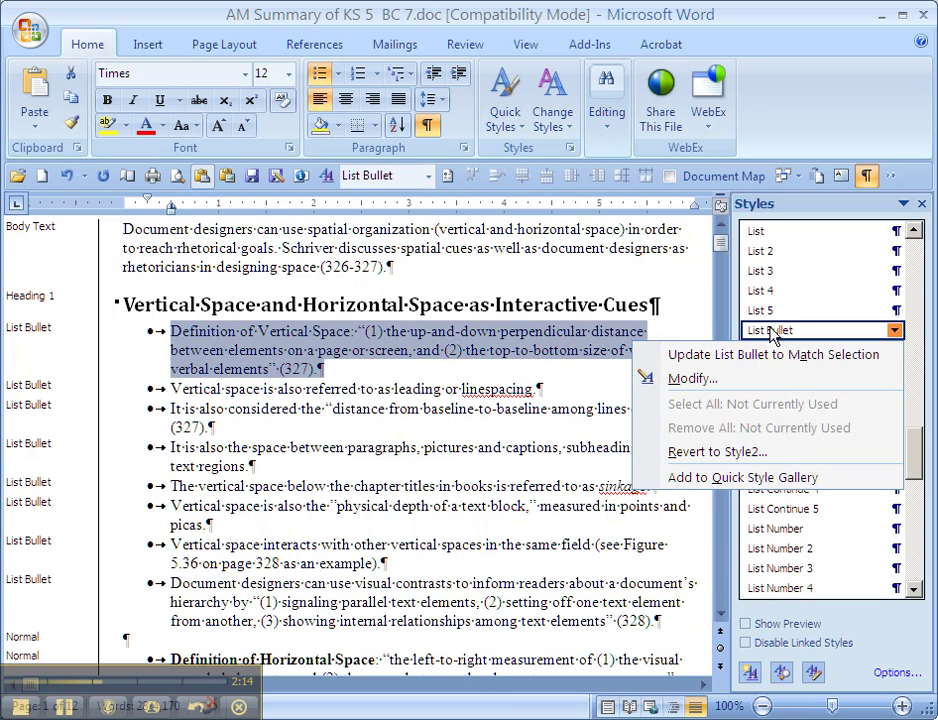
{"action": "left_click", "coordinate": [692, 379]}
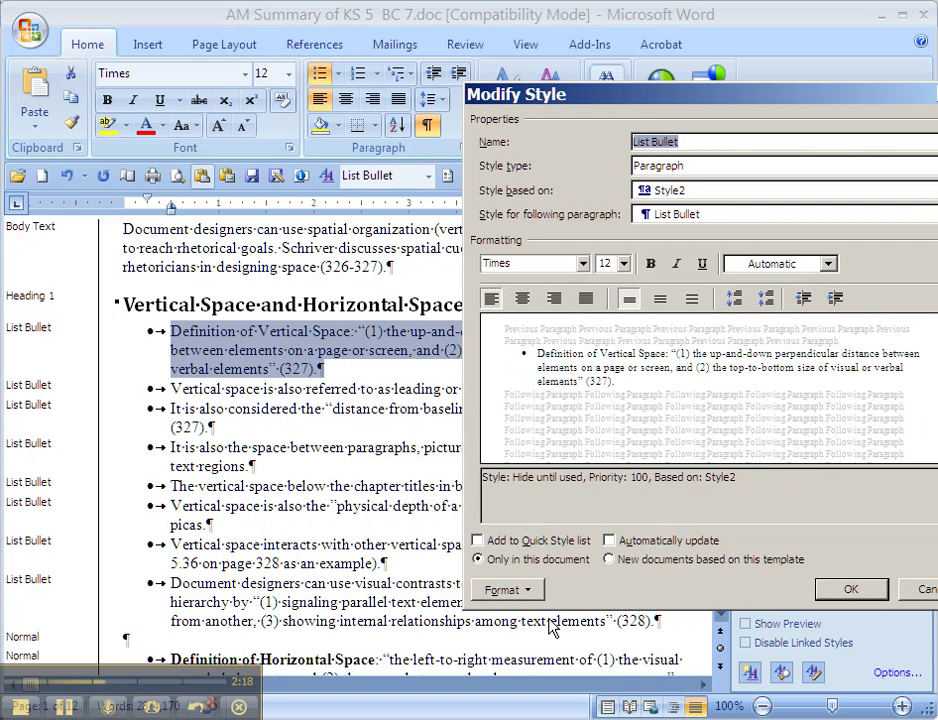
{"action": "left_click", "coordinate": [534, 591]}
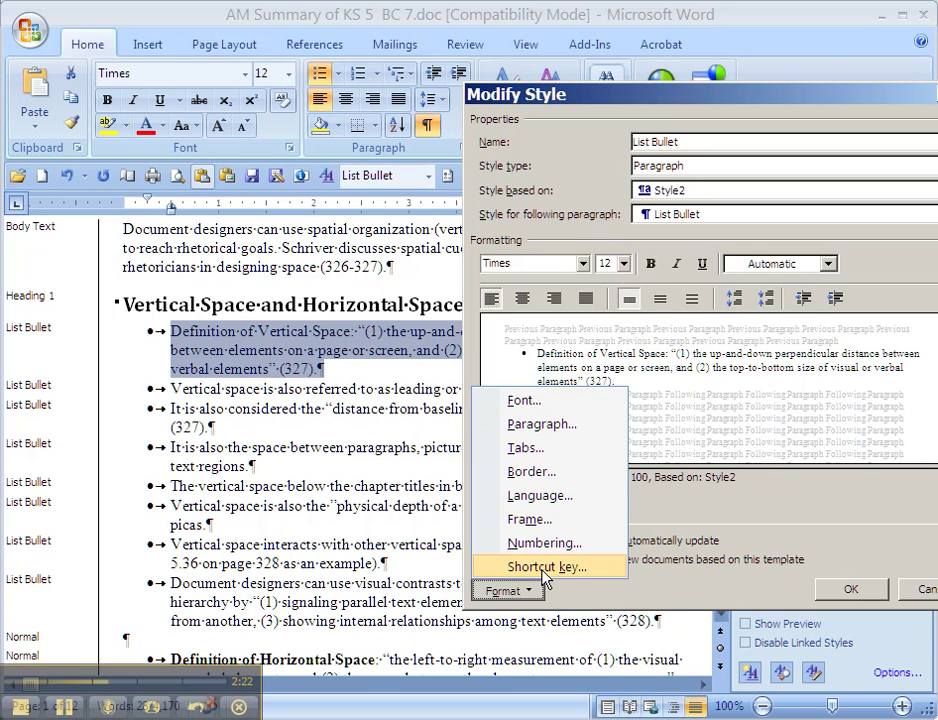
{"action": "left_click", "coordinate": [550, 567]}
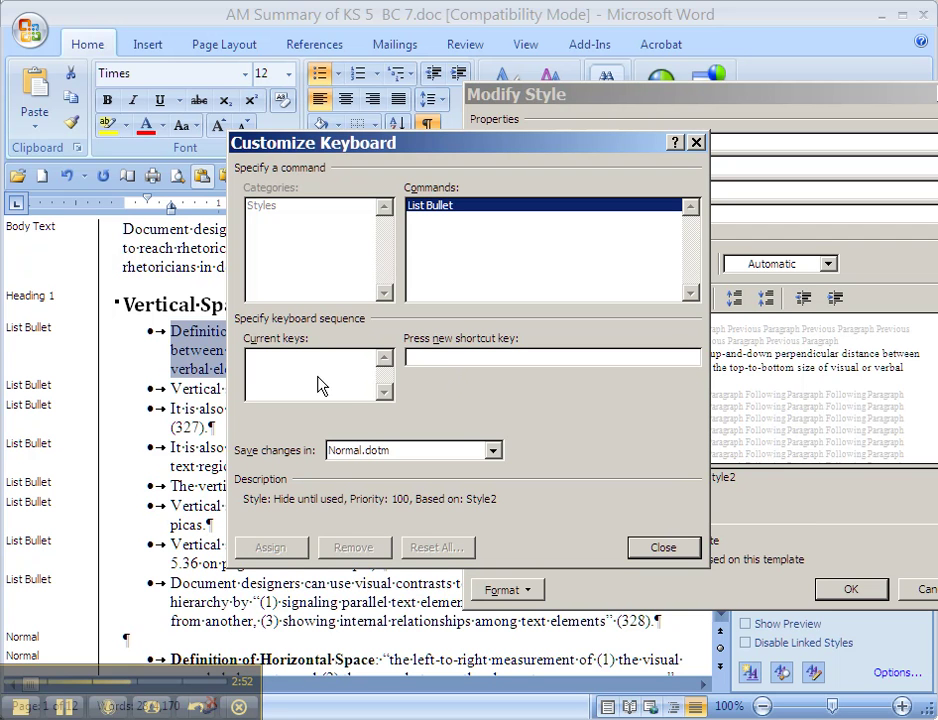
- Try Alt+B as the new shortcut key for the List Bullet style
{"action": "left_click", "coordinate": [389, 377]}
{"action": "left_click", "coordinate": [425, 361]}
{"action": "key", "text": "alt+b"}
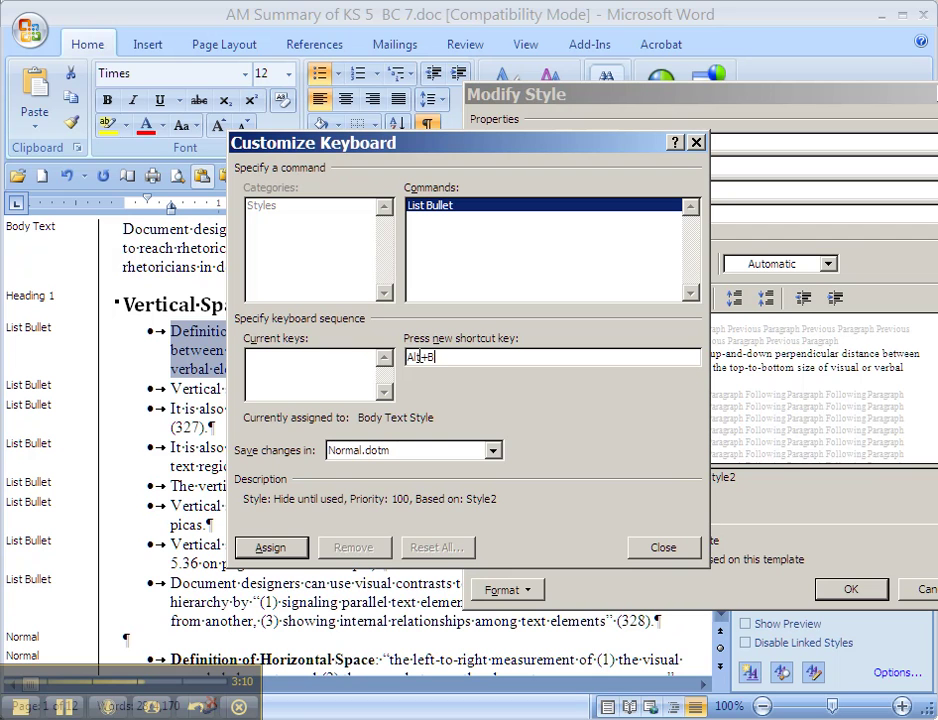
{"action": "left_click_drag", "start_coordinate": [448, 356], "coordinate": [327, 361]}
{"action": "key", "text": "b"}
- Clear the shortcut entry, assign Alt+Ctrl+B to the List Bullet style and save the style changes
{"action": "left_click_drag", "start_coordinate": [475, 356], "coordinate": [405, 357]}
{"action": "key", "text": "BackSpace"}
{"action": "key", "text": "BackSpace"}
{"action": "key", "text": "BackSpace"}
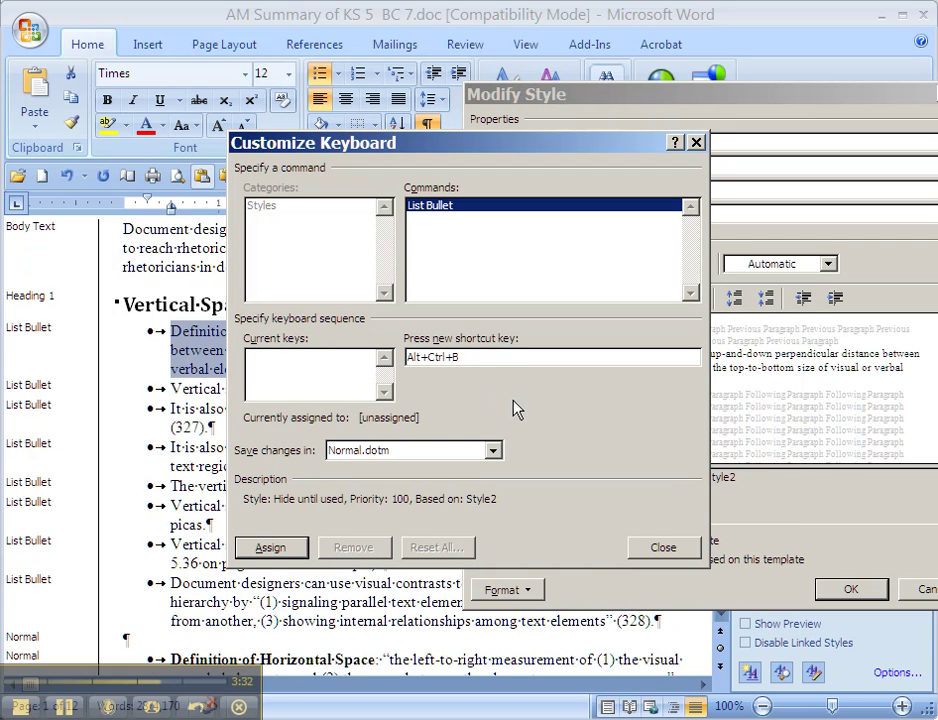
{"action": "left_click", "coordinate": [271, 548]}
{"action": "left_click", "coordinate": [663, 548]}
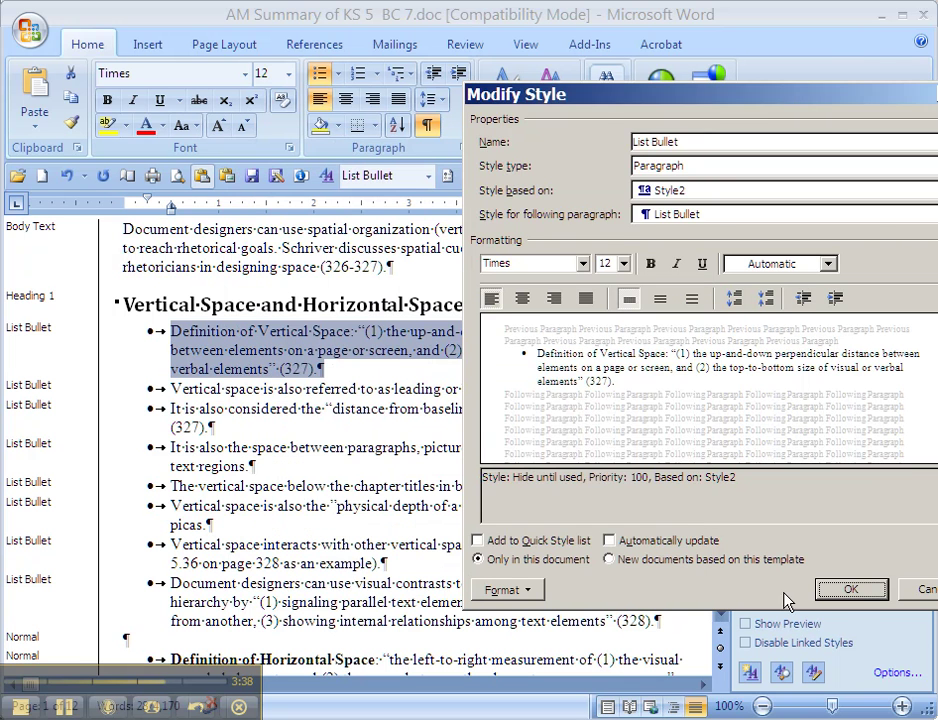
{"action": "left_click", "coordinate": [850, 590]}
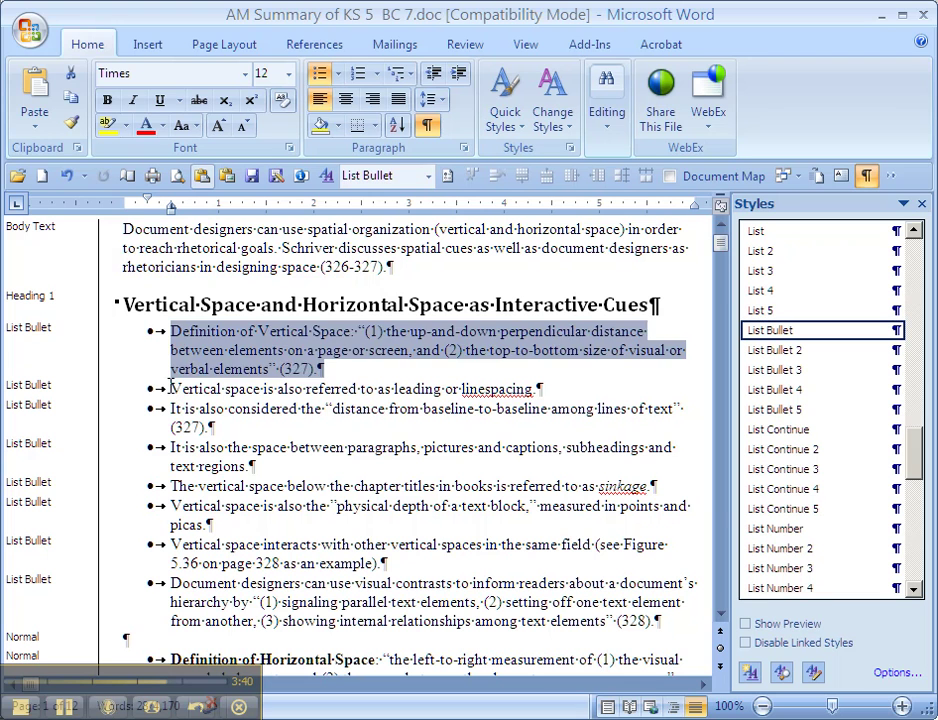
- Go to the "Definition of Horizontal Space" bullet and examine the styles of the bullets and sub-bullets below it
{"action": "key", "text": "Right"}
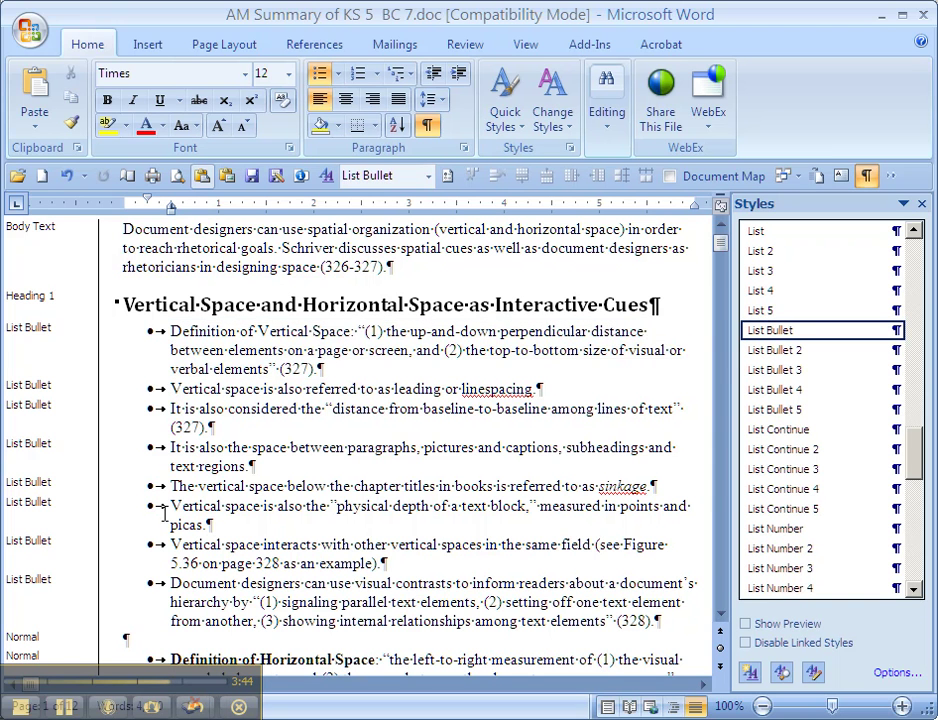
{"action": "key", "text": "Down"}
{"action": "key", "text": "Down"}
{"action": "key", "text": "Down"}
{"action": "key", "text": "Down"}
{"action": "key", "text": "Down"}
{"action": "key", "text": "Down"}
{"action": "key", "text": "Down"}
{"action": "key", "text": "Down"}
{"action": "key", "text": "Down"}
{"action": "key", "text": "Down"}
{"action": "key", "text": "Down"}
{"action": "key", "text": "Down"}
{"action": "key", "text": "Down"}
{"action": "key", "text": "Down"}
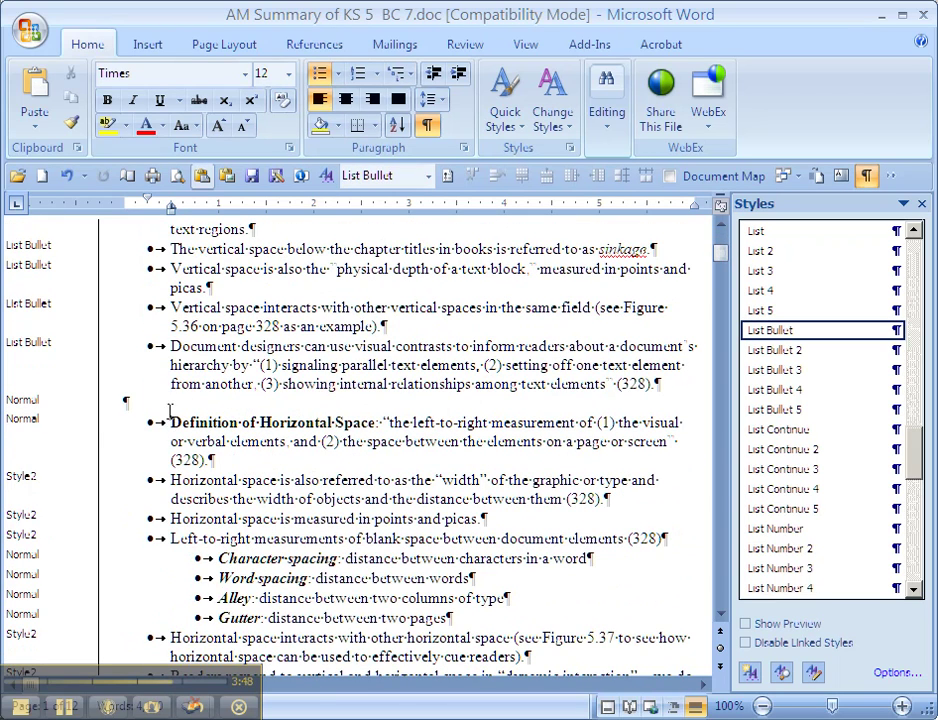
{"action": "left_click", "coordinate": [169, 422]}
{"action": "scroll", "coordinate": [165, 440], "scroll_direction": "down", "scroll_amount": 2}
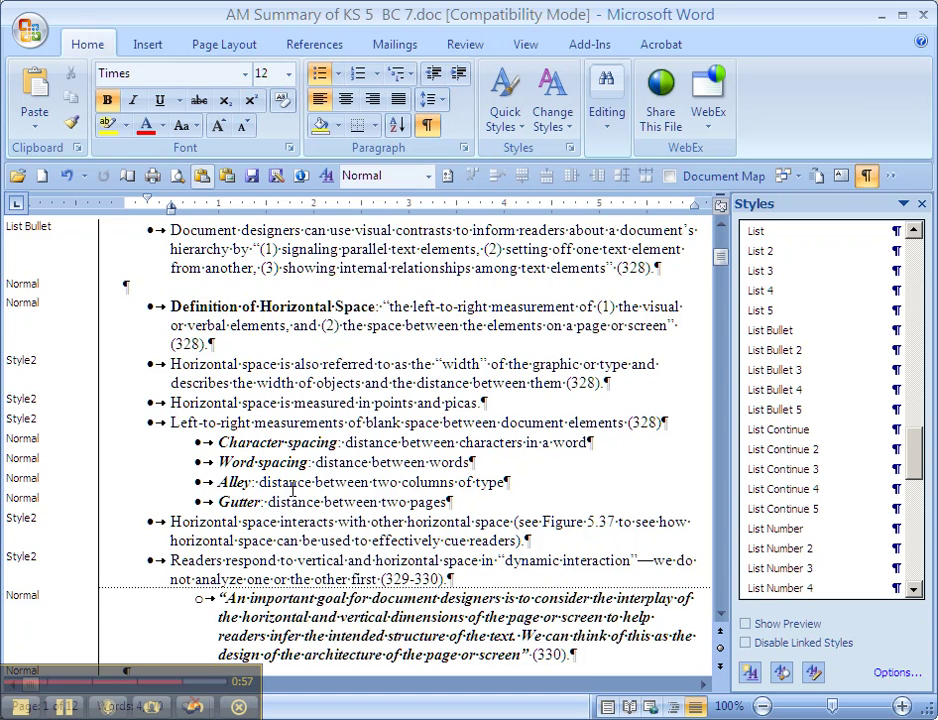
{"action": "left_click", "coordinate": [453, 585], "text": "shift"}
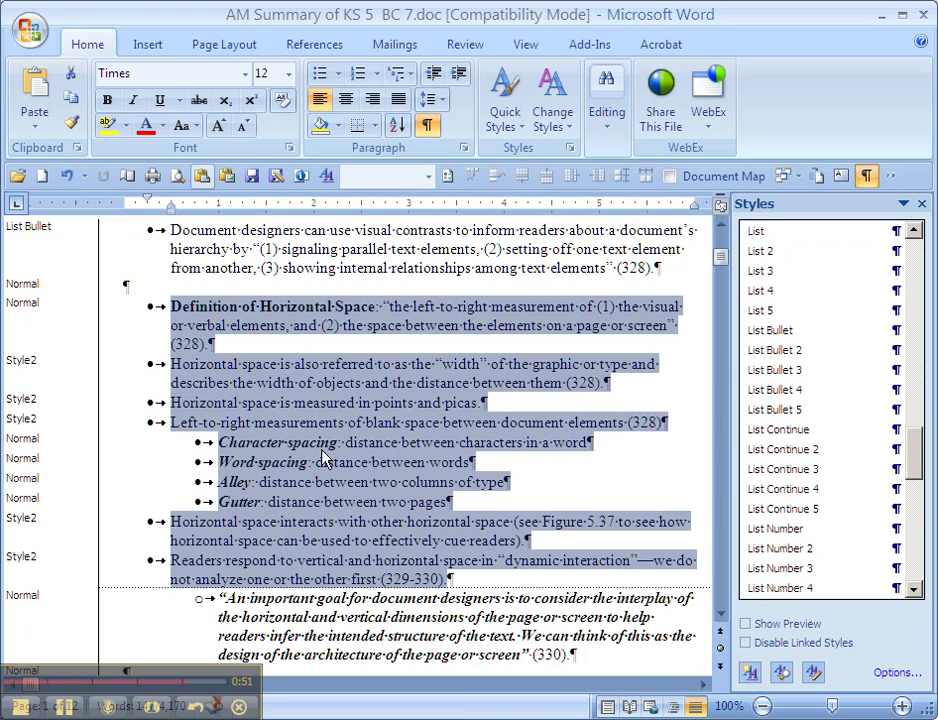
{"action": "left_click", "coordinate": [217, 437]}
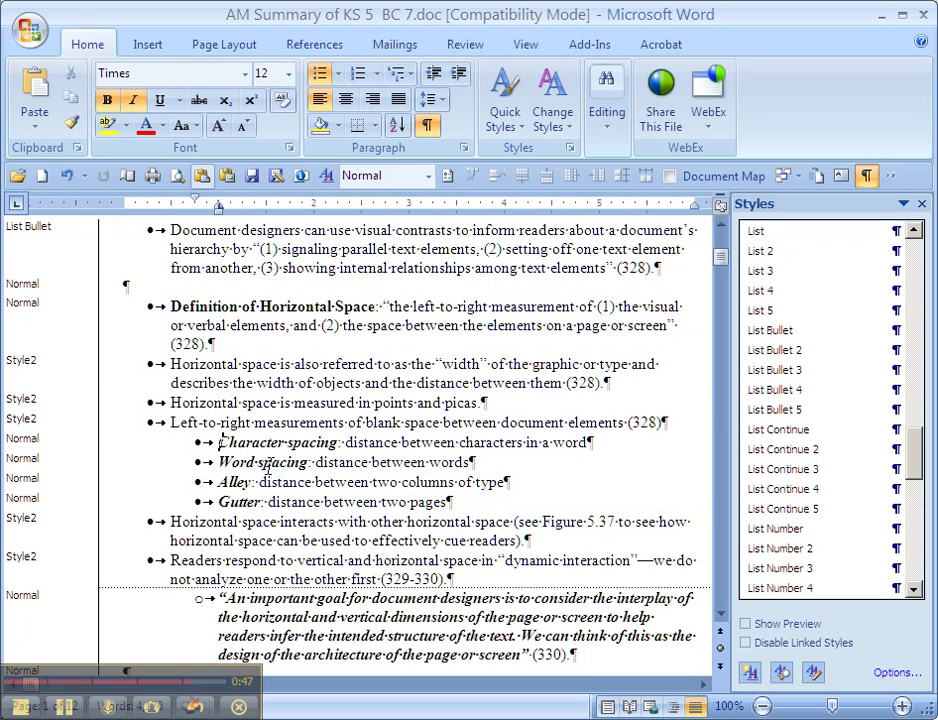
{"action": "left_click", "coordinate": [457, 497], "text": "shift"}
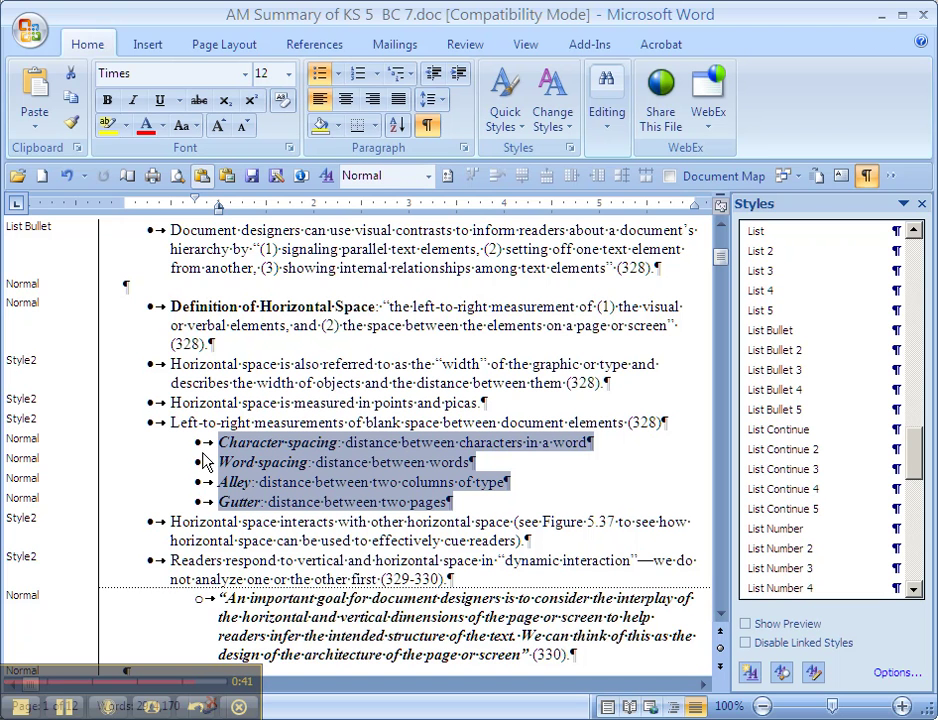
- Apply the List Bullet style to the four first-level bullets from "Definition of Horizontal Space" through "Left-to-right measurements of blank space"
{"action": "left_click", "coordinate": [171, 308]}
{"action": "left_click", "coordinate": [665, 424], "text": "shift"}
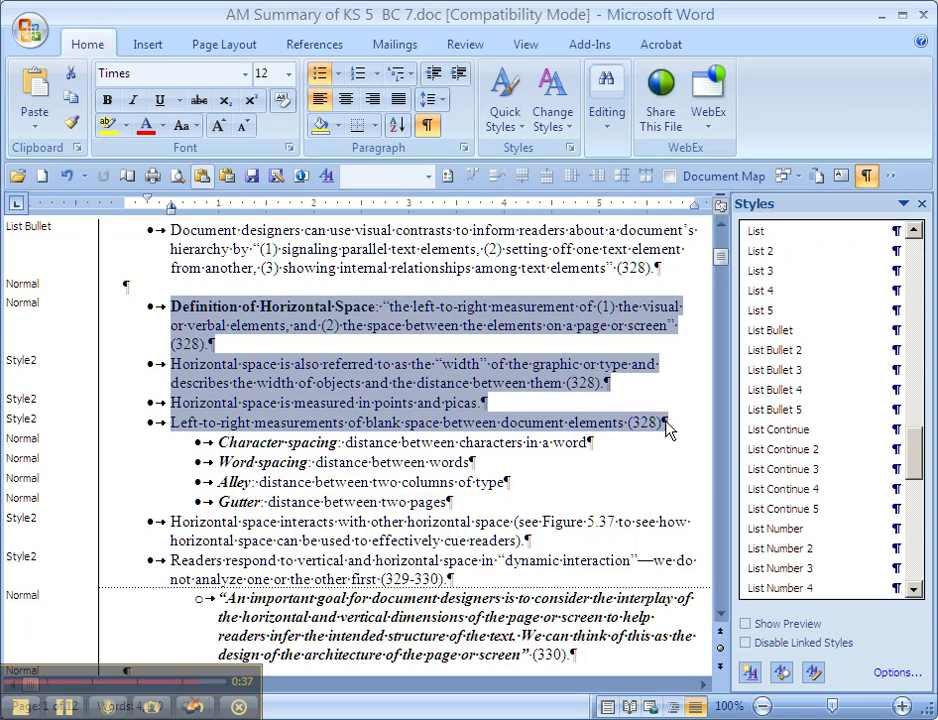
{"action": "left_click", "coordinate": [200, 311]}
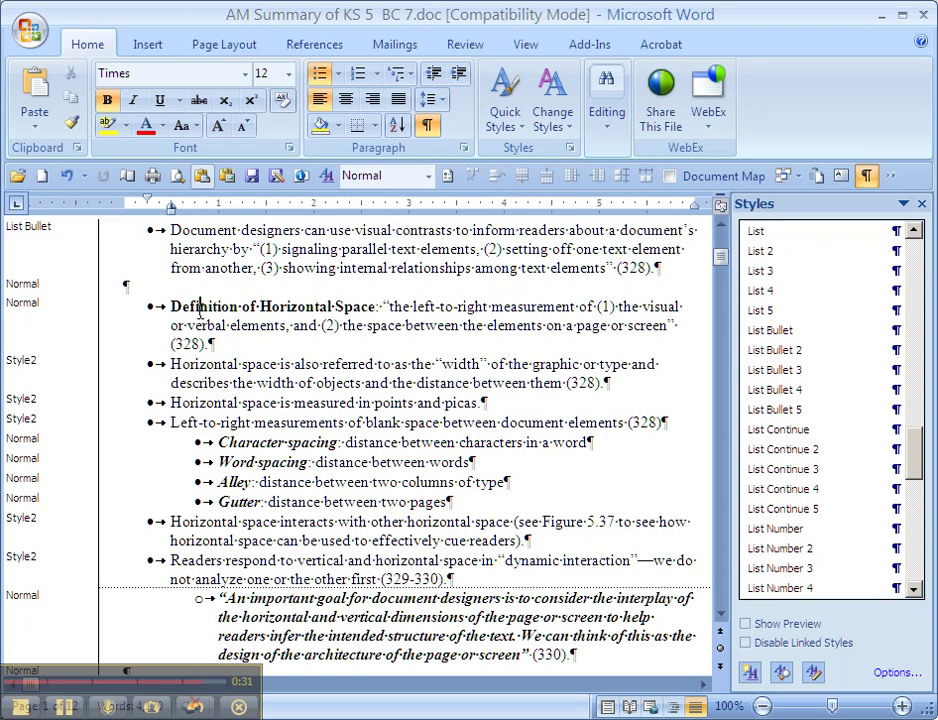
{"action": "left_click_drag", "start_coordinate": [200, 311], "coordinate": [375, 445]}
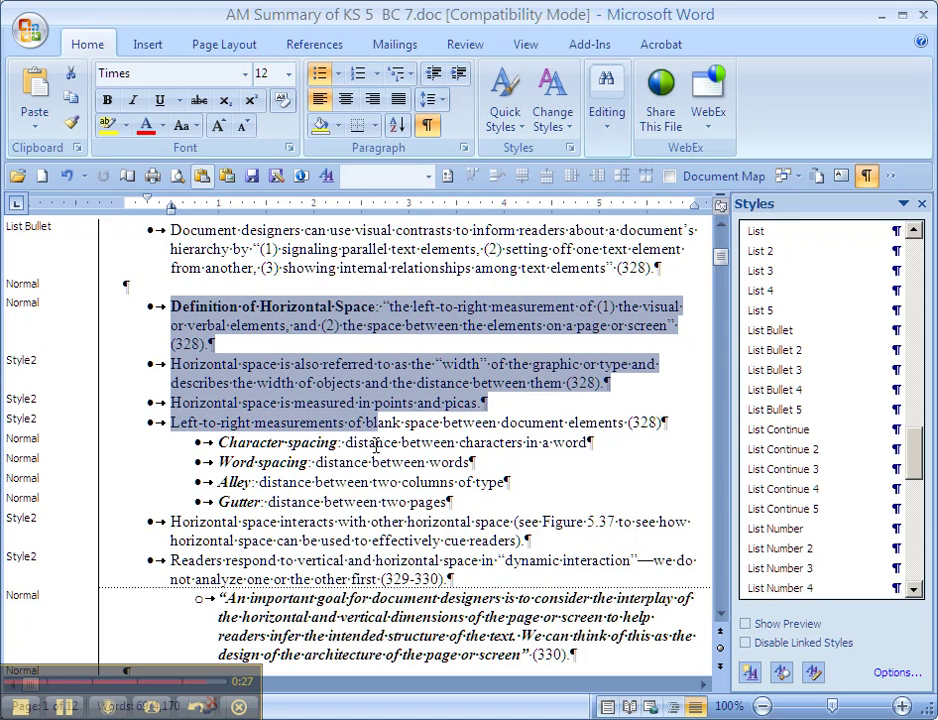
{"action": "key", "text": "ctrl+shift+l"}
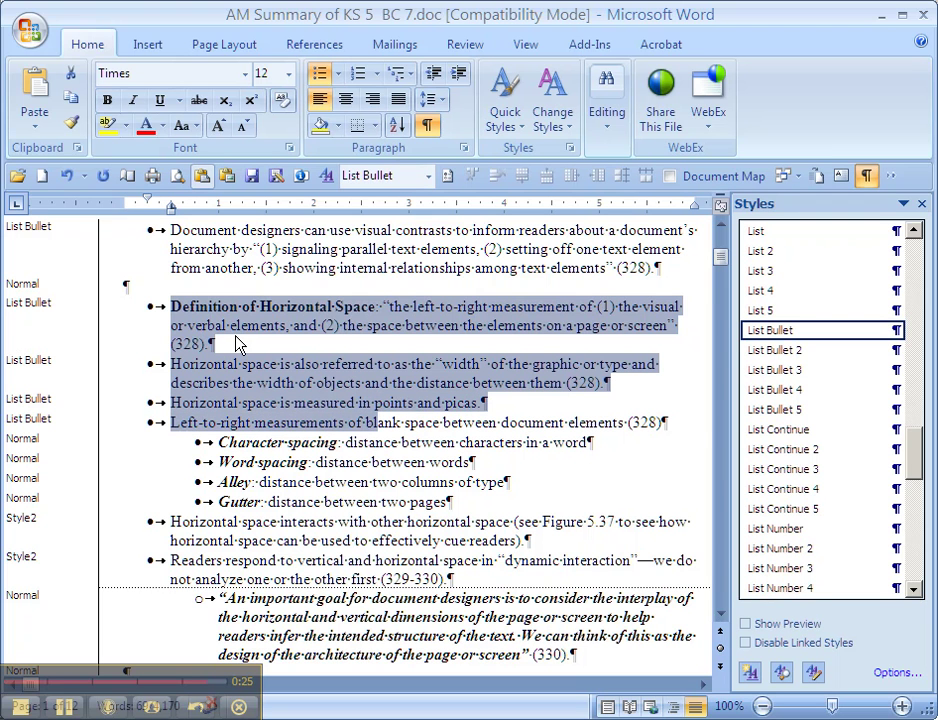
{"action": "left_click", "coordinate": [63, 423]}
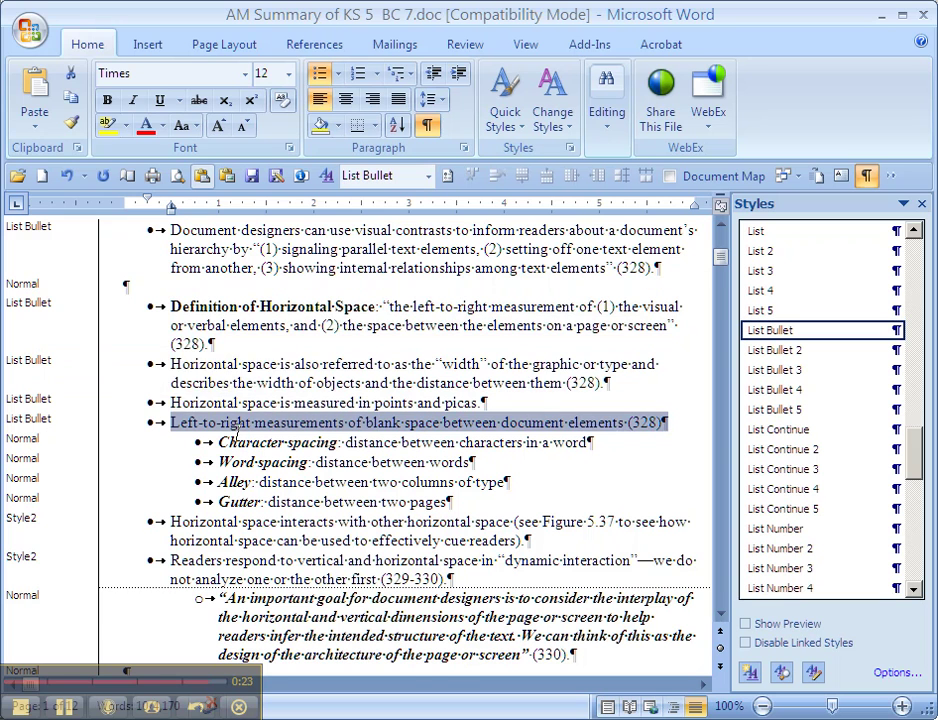
{"action": "left_click", "coordinate": [316, 307]}
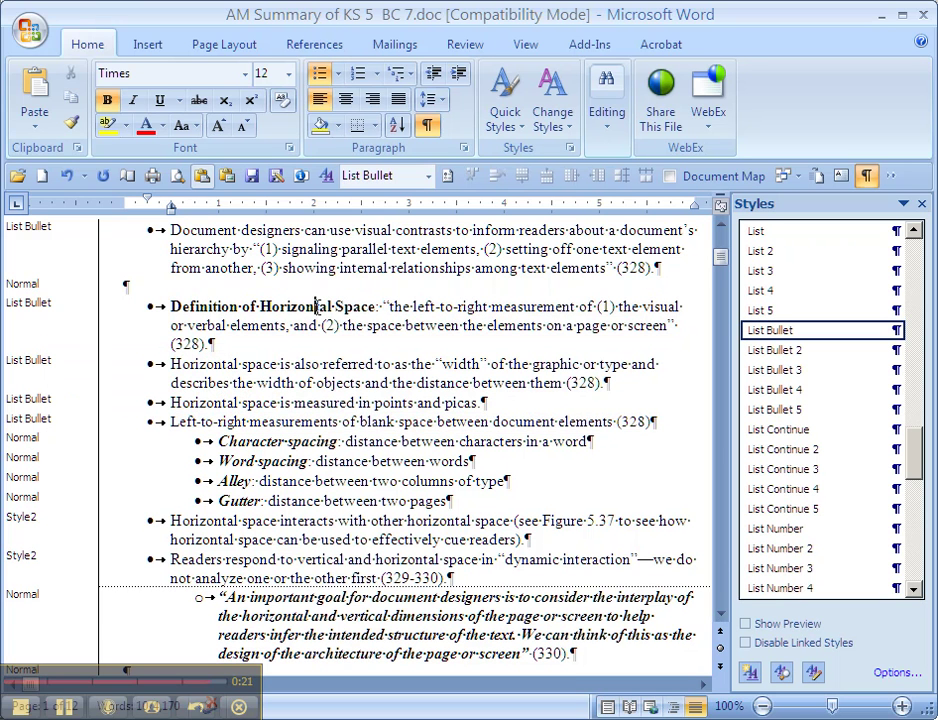
{"action": "left_click", "coordinate": [169, 305]}
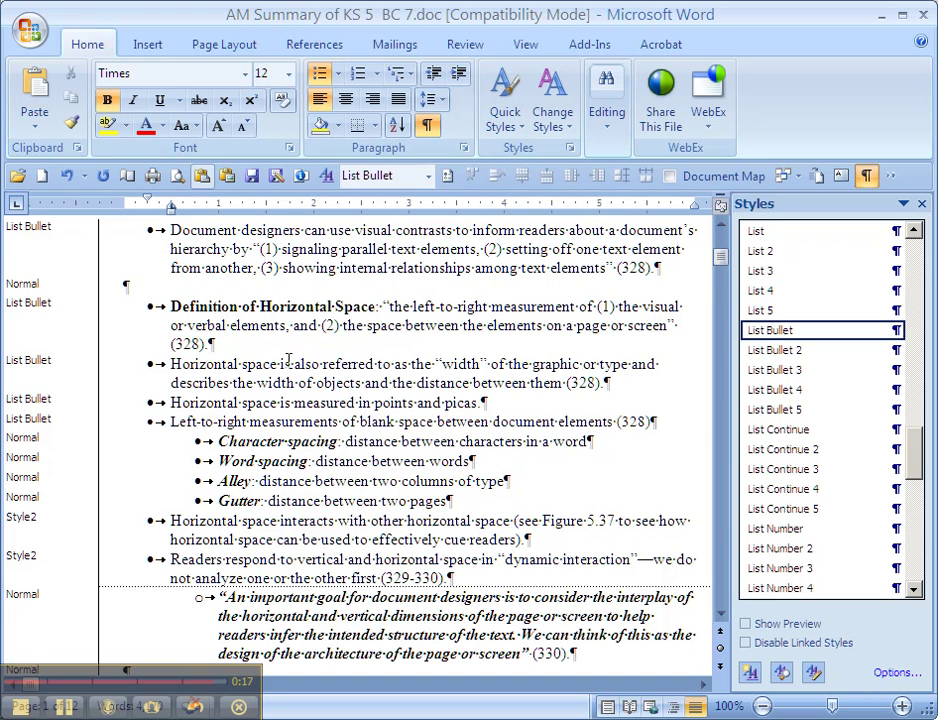